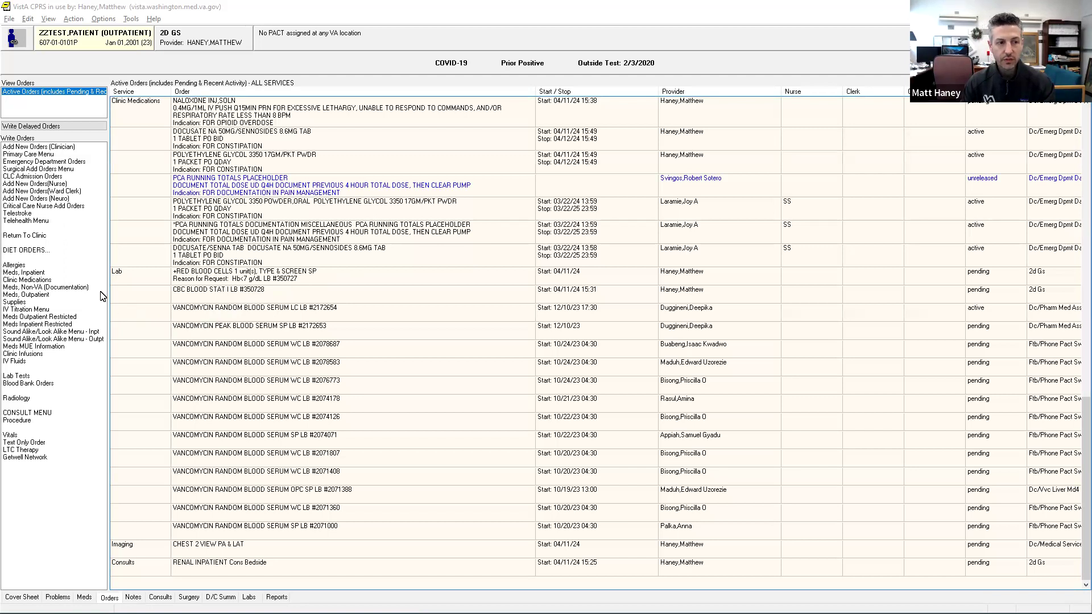
Start a new inpatient medication order and search the medication list for "docus" and "senna".
left_click(37, 275)
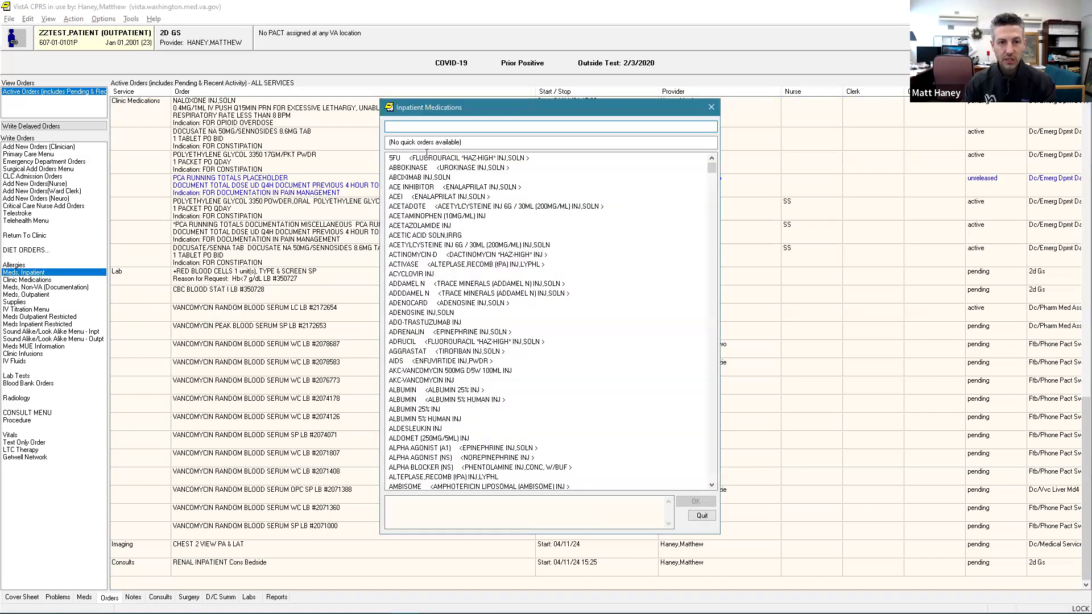
type("docus")
key("ctrl+a")
type("senna")
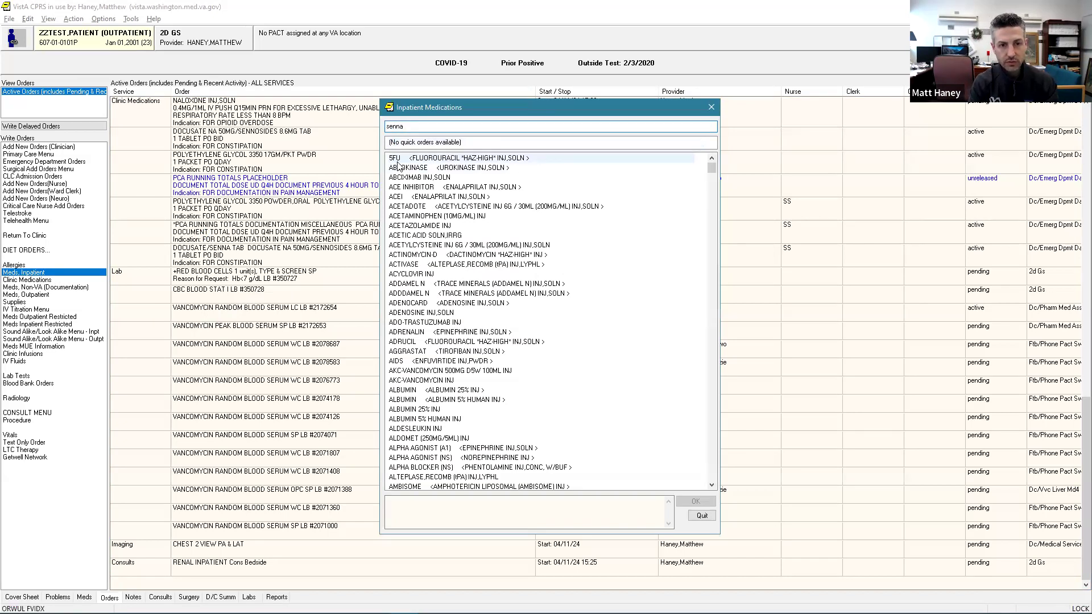
Search for "furosem" and choose FUROSEMIDE INJ,SOLN as the medication to order.
key("ctrl+a")
type("furosem")
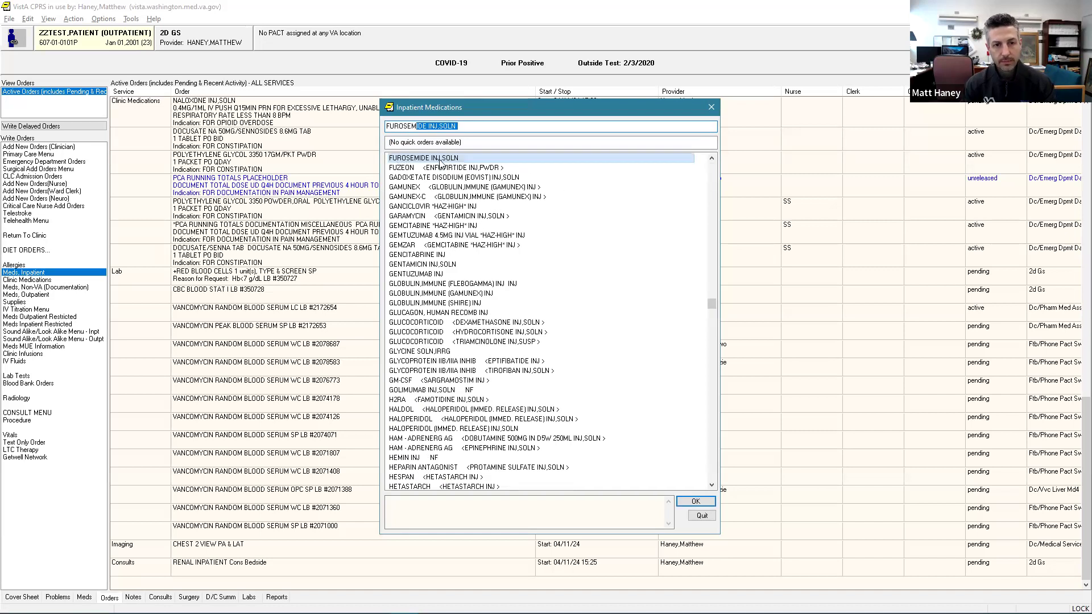
double_click(445, 158)
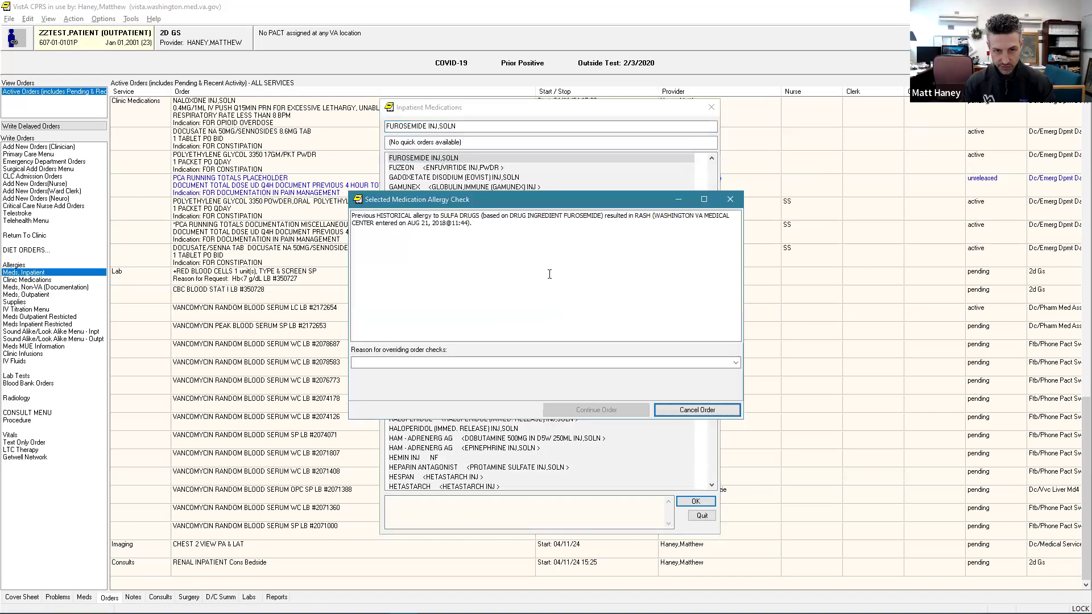
Override the furosemide allergy check with the reason "reviewed, no allergy" and continue the order.
left_click(572, 363)
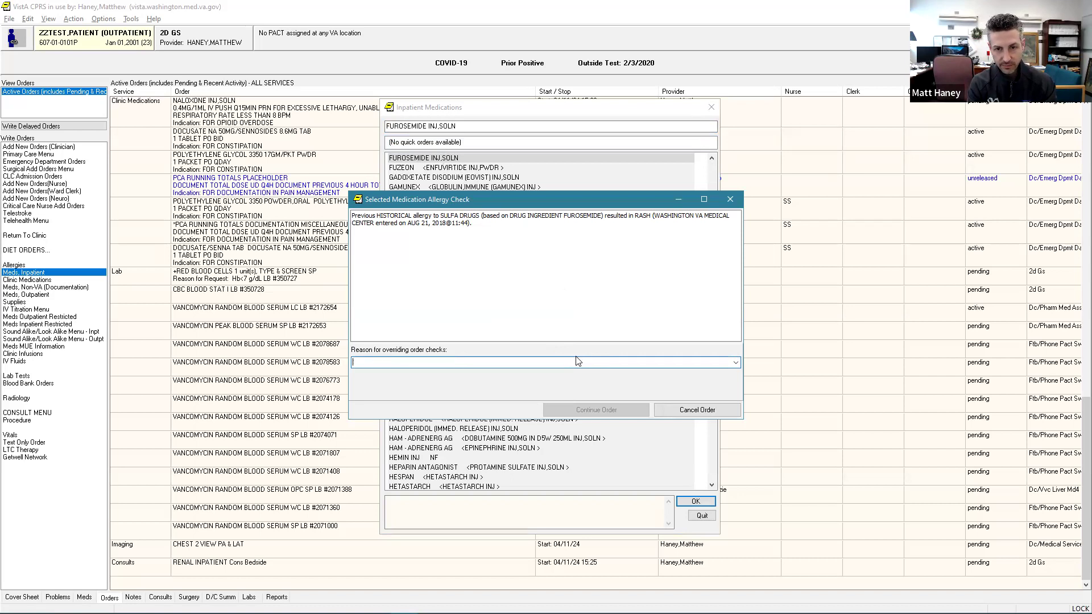
type("reviewed,")
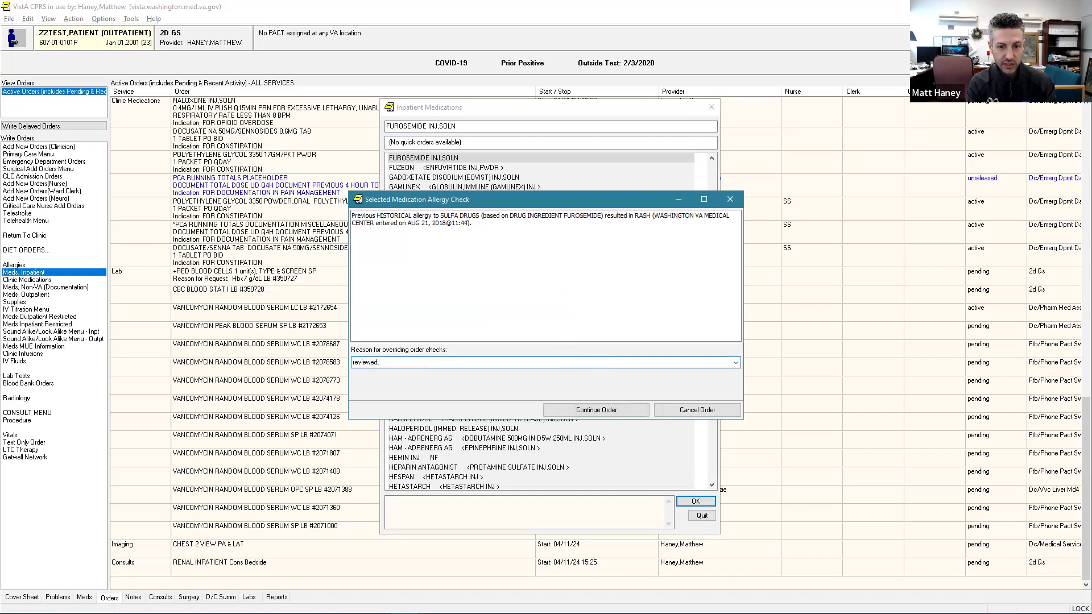
type("no allergy")
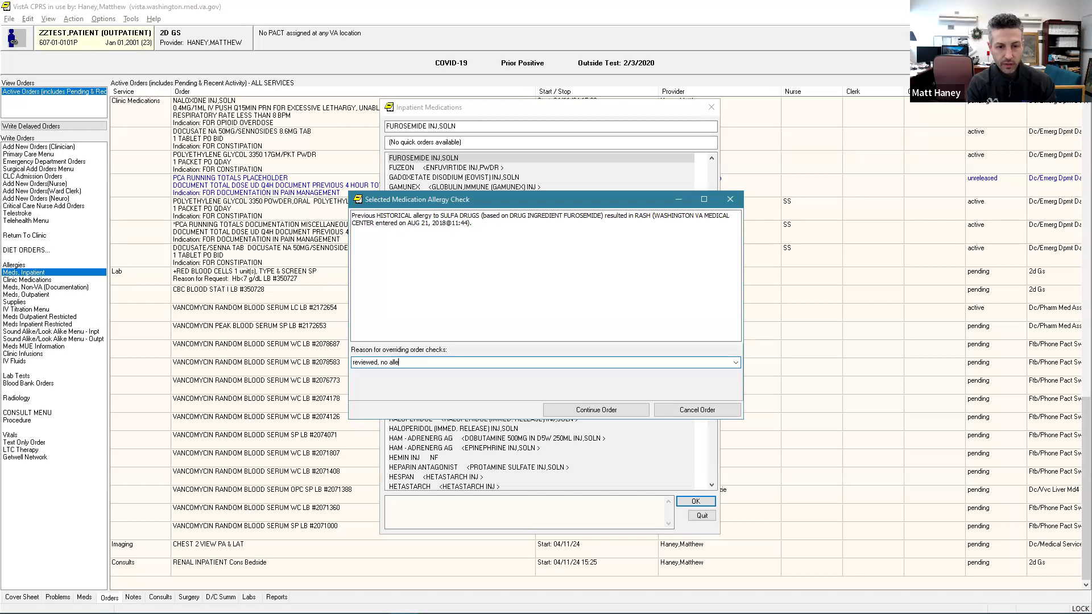
left_click(595, 411)
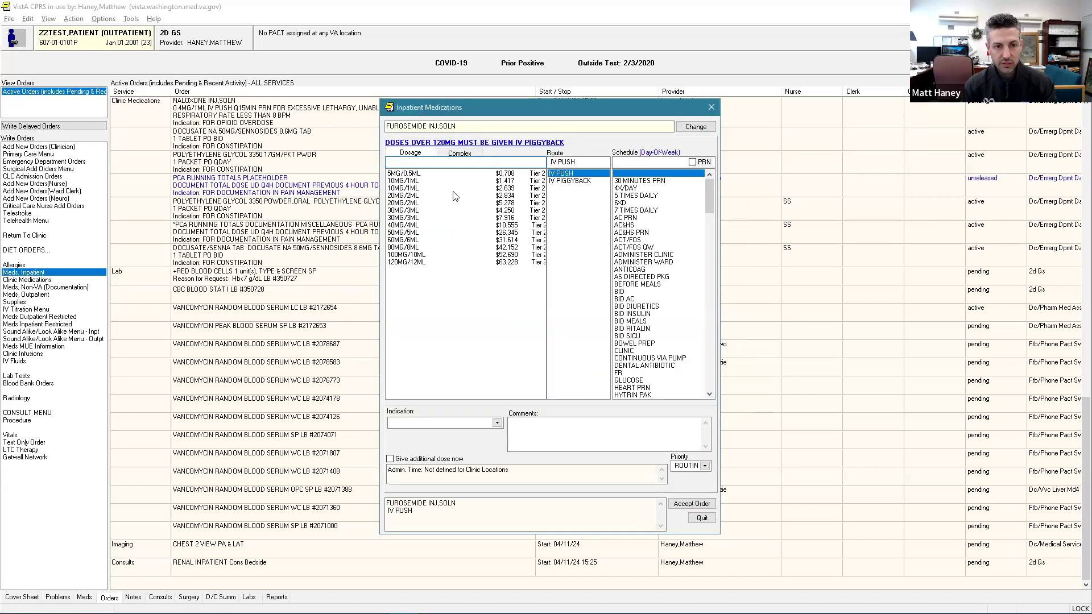
Set the furosemide dosage to 40MG/4ML and the schedule to BID DIURETICS, and check the administration time.
left_click(452, 226)
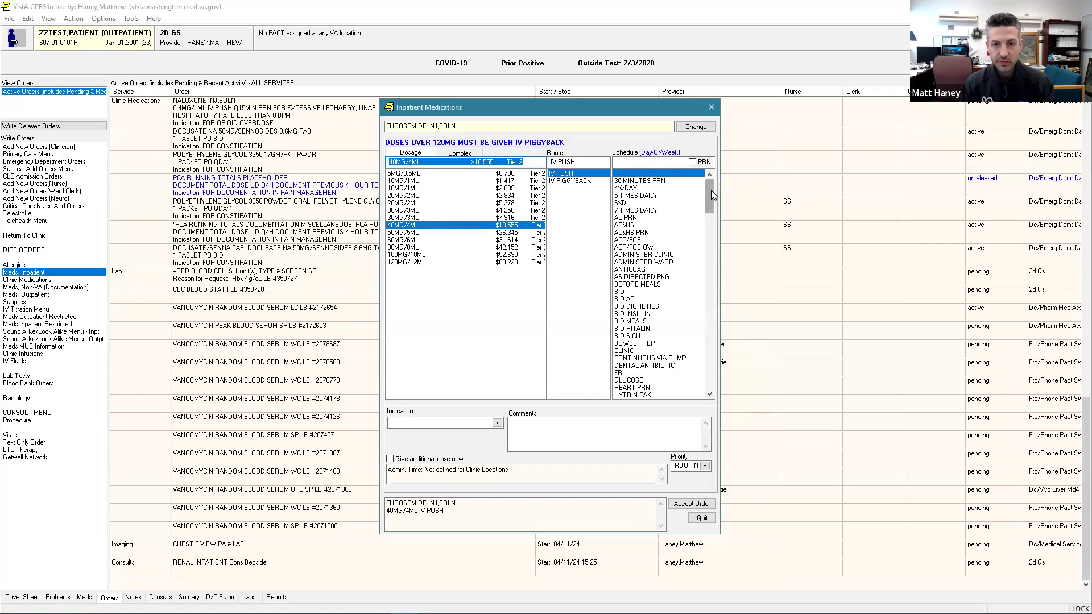
scroll(710, 193, "down", 1)
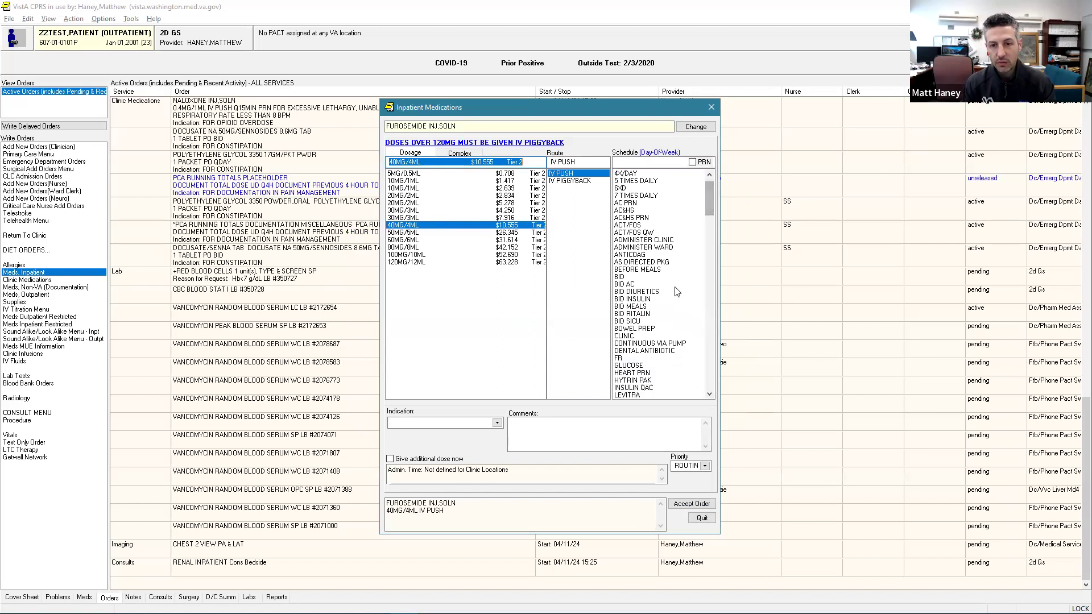
left_click(673, 291)
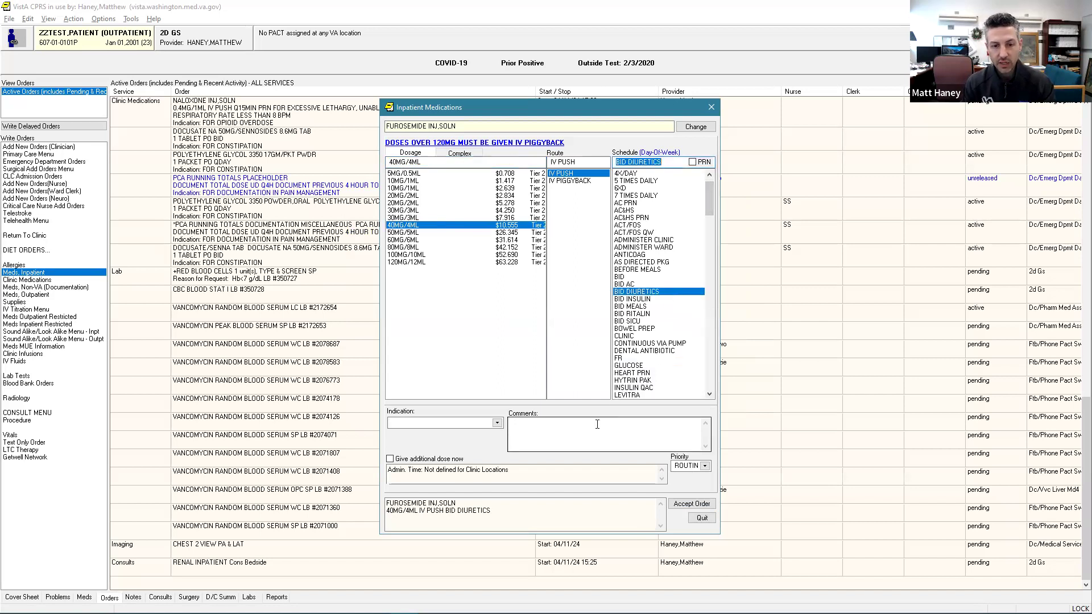
left_click_drag(557, 471, 384, 472)
left_click(515, 470)
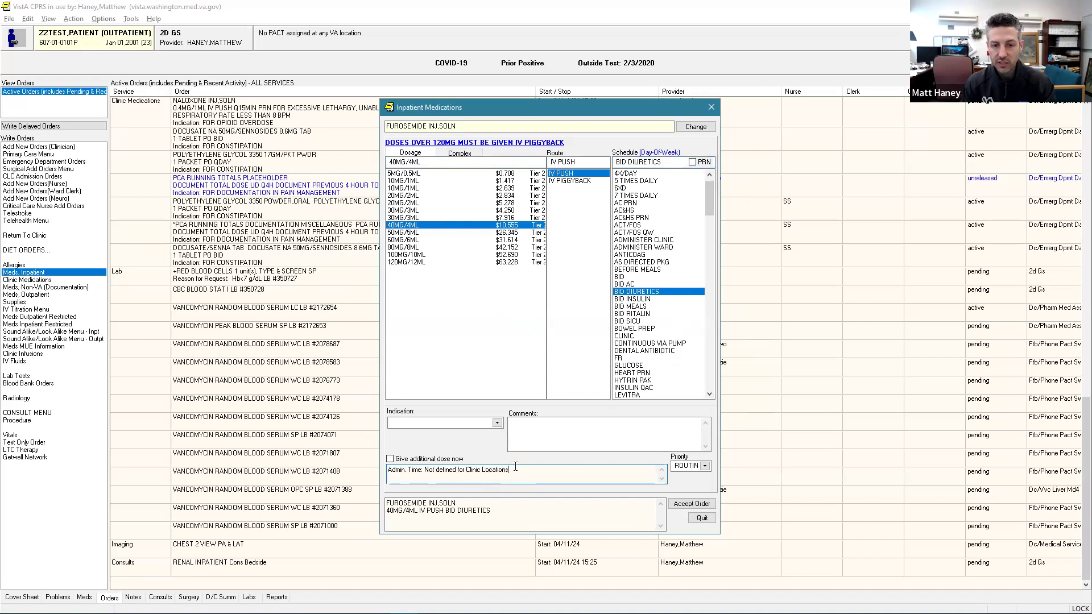
Set the order's indication to FOR ACCUMULATION OF FLUID.
left_click(497, 424)
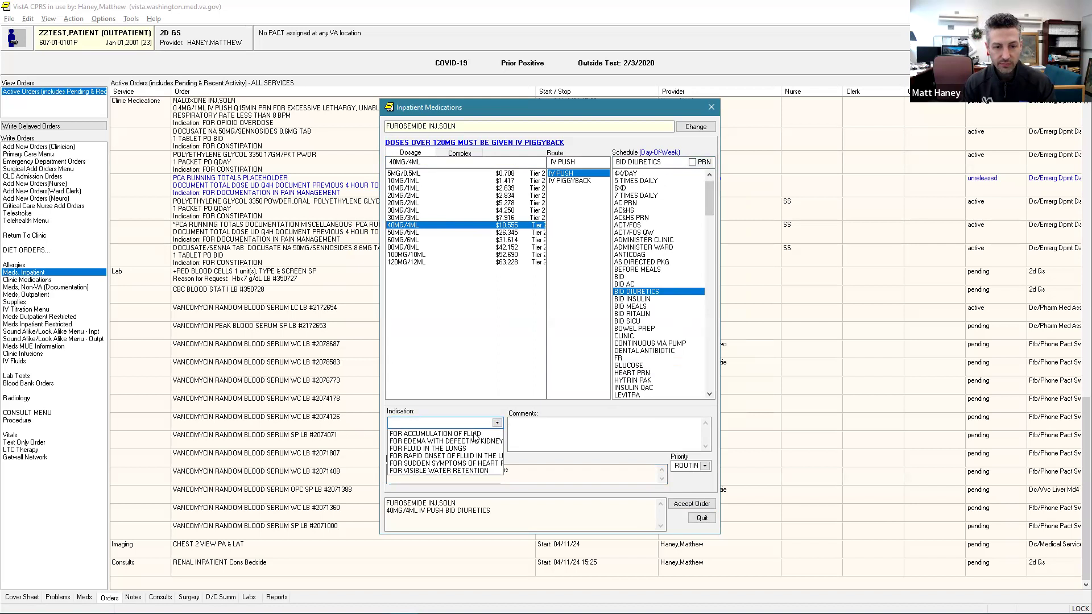
left_click(473, 435)
left_click(566, 434)
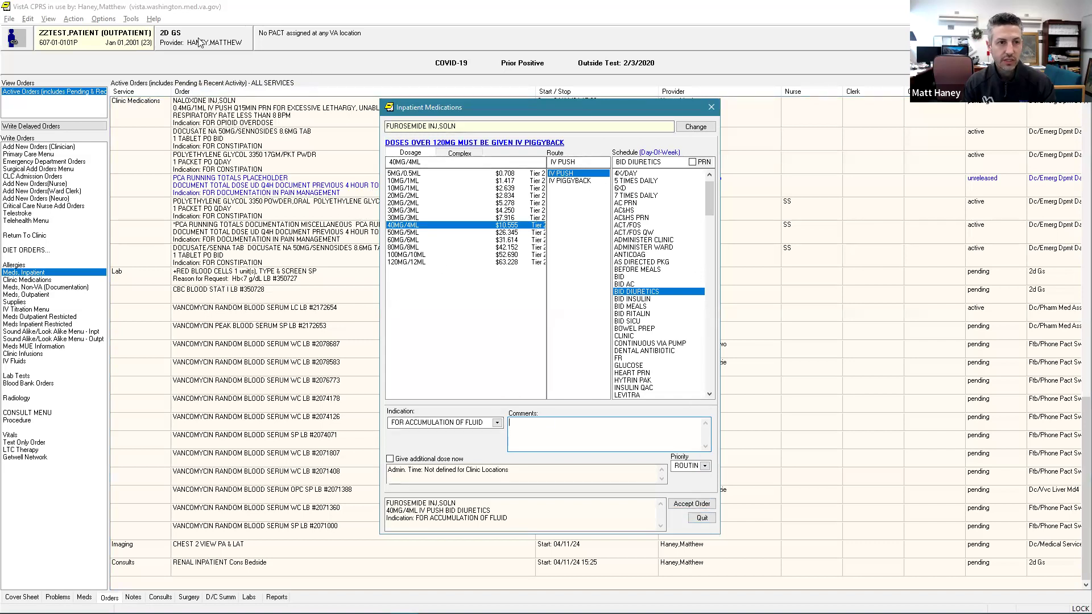
Save the order as a quick order named "Furosemide 40mg IV BID Diuretics" and quit without accepting the order itself.
left_click(78, 21)
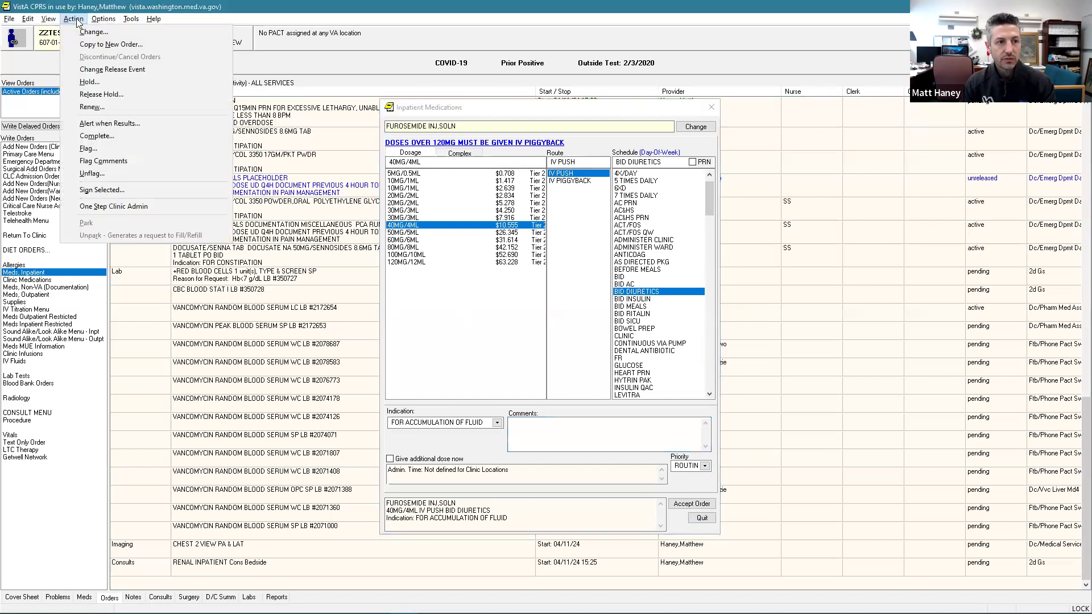
left_click(108, 21)
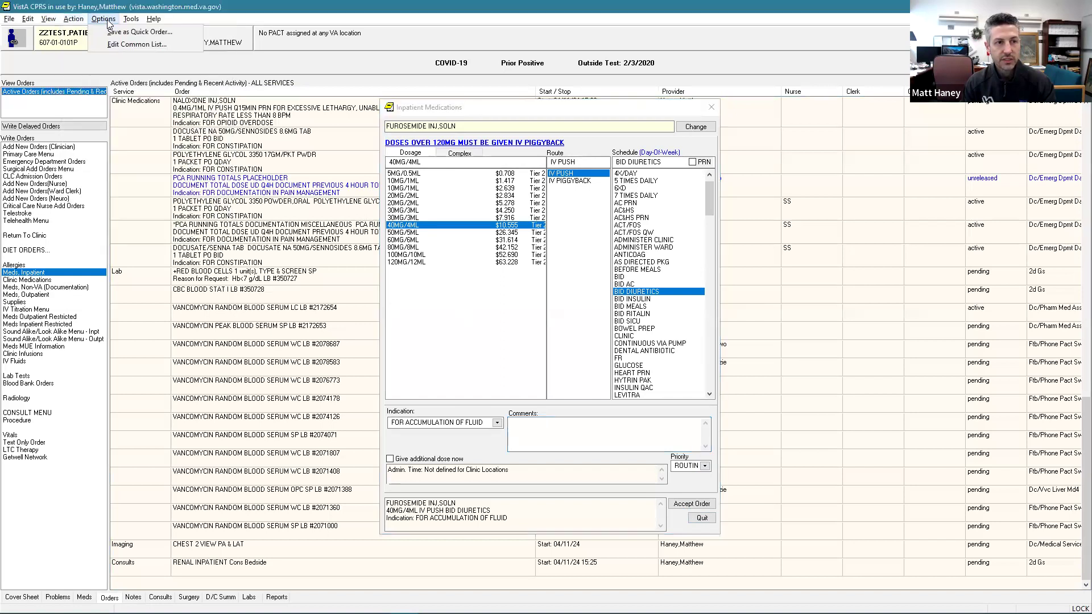
left_click(139, 33)
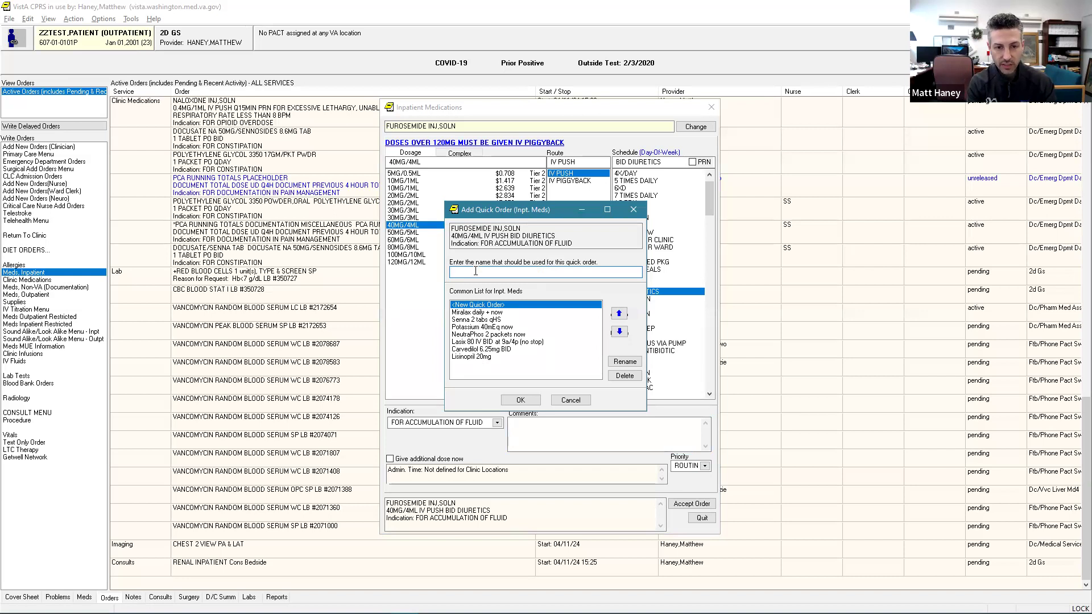
type("Furosemide 40mg ")
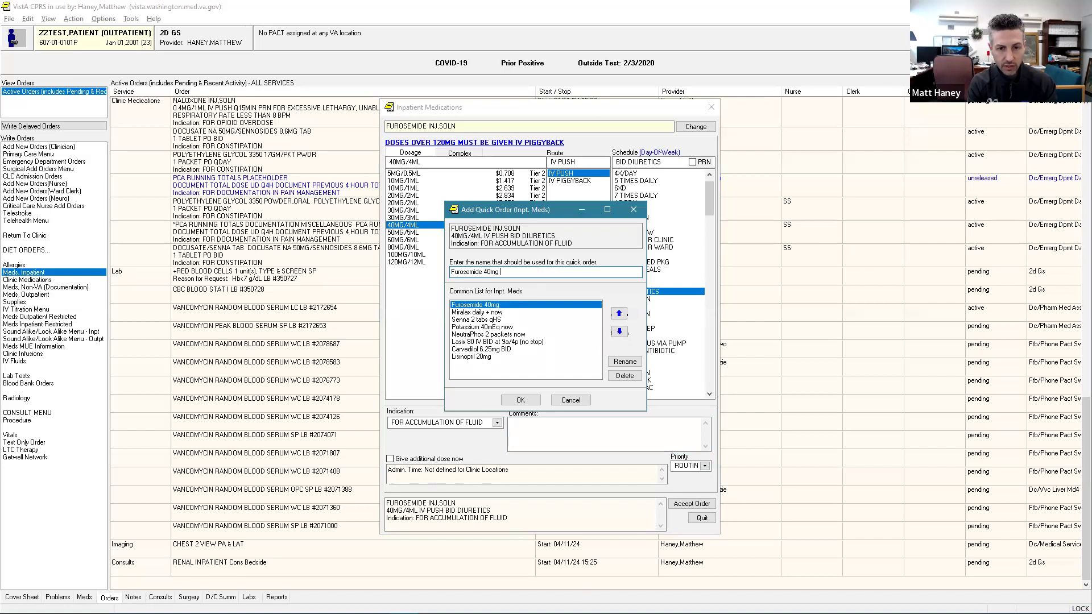
type("IV BID Diuretics")
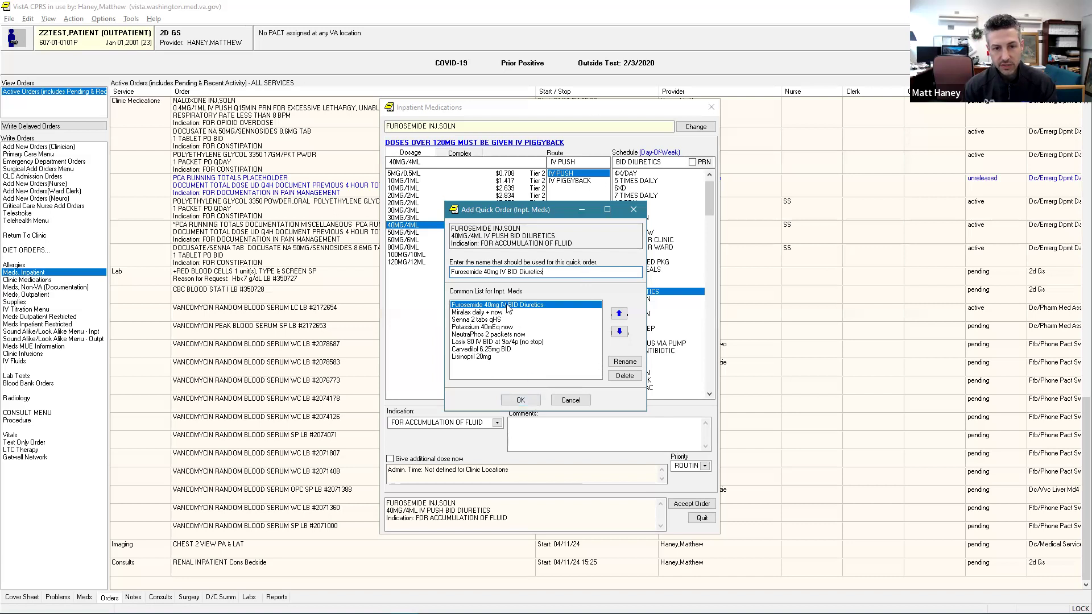
left_click(521, 400)
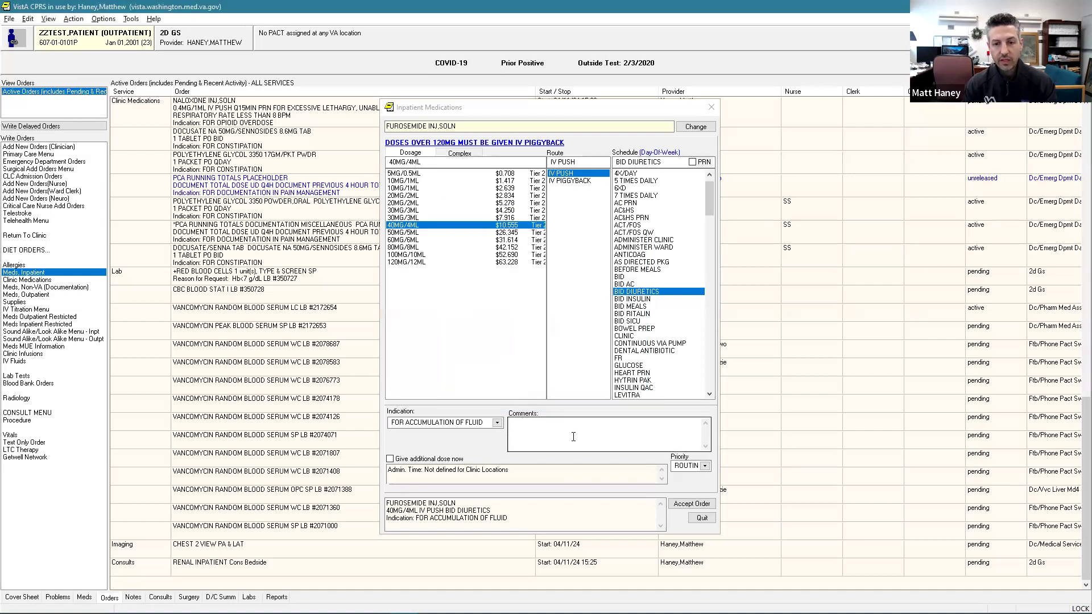
left_click(699, 518)
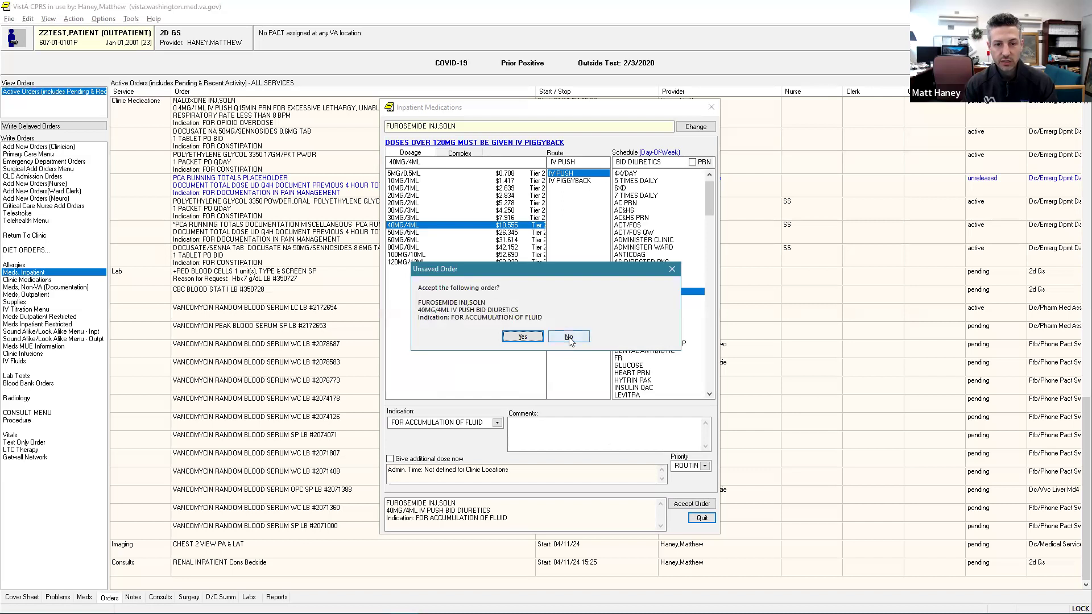
left_click(569, 337)
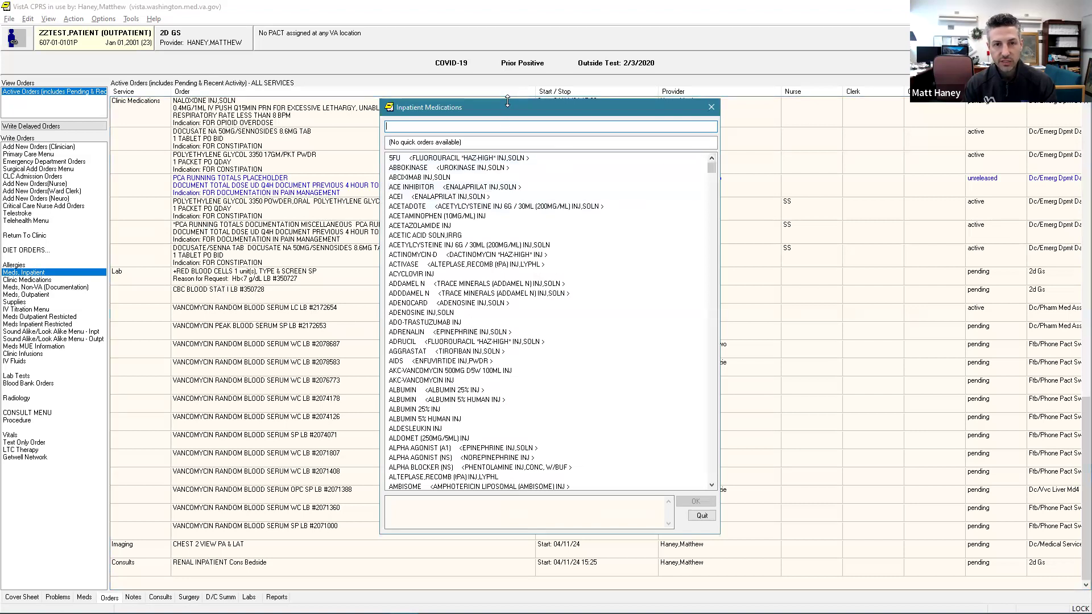
Check the quick order area of the inpatient medication dialog, search for "furosem", and quit the dialog.
left_click_drag(508, 101, 508, 111)
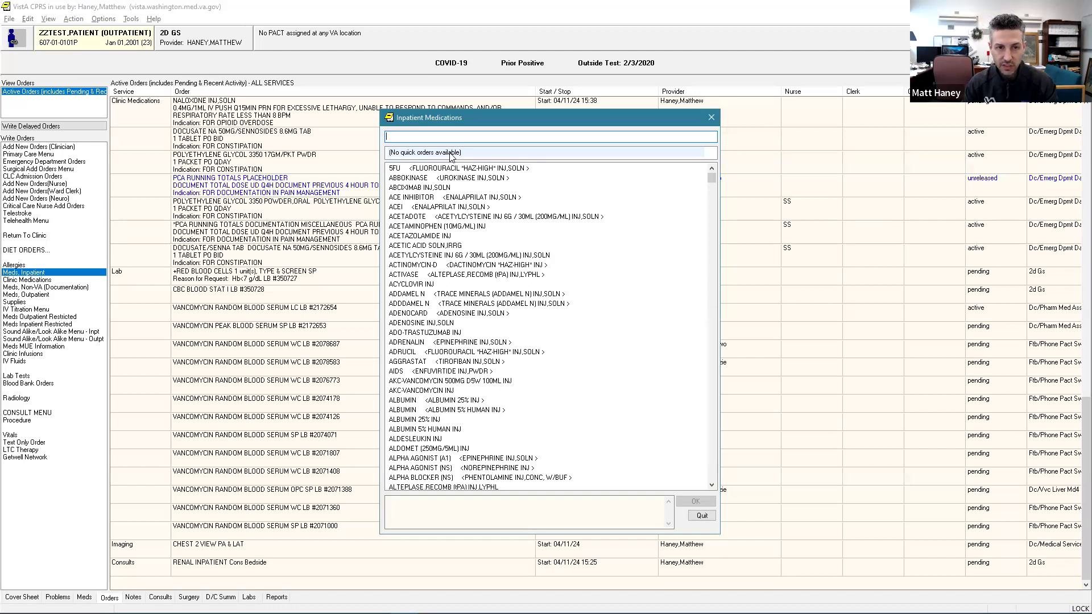
left_click(450, 156)
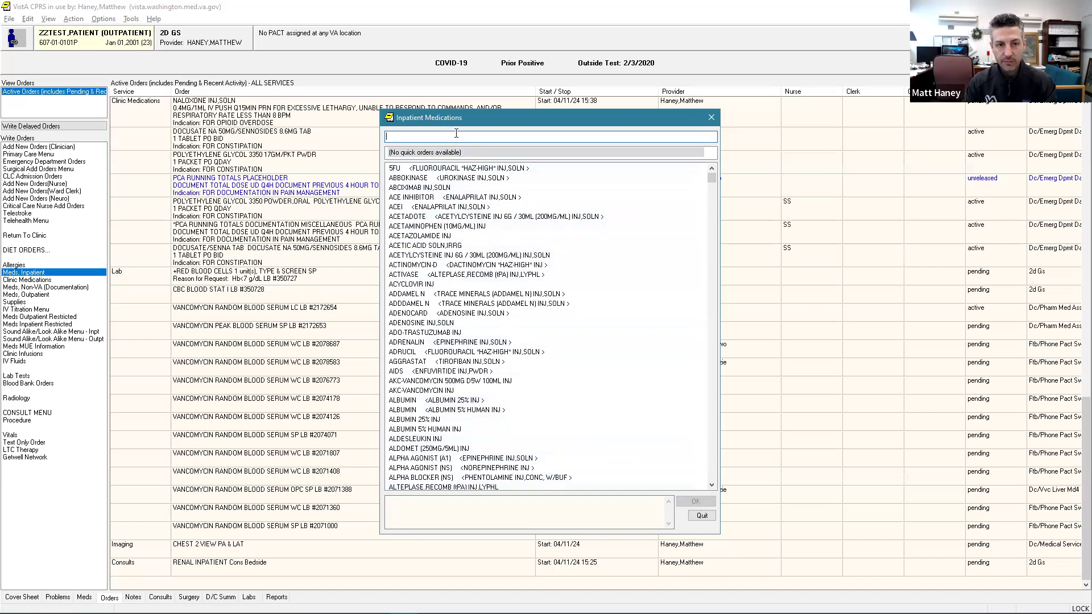
type("furosemd")
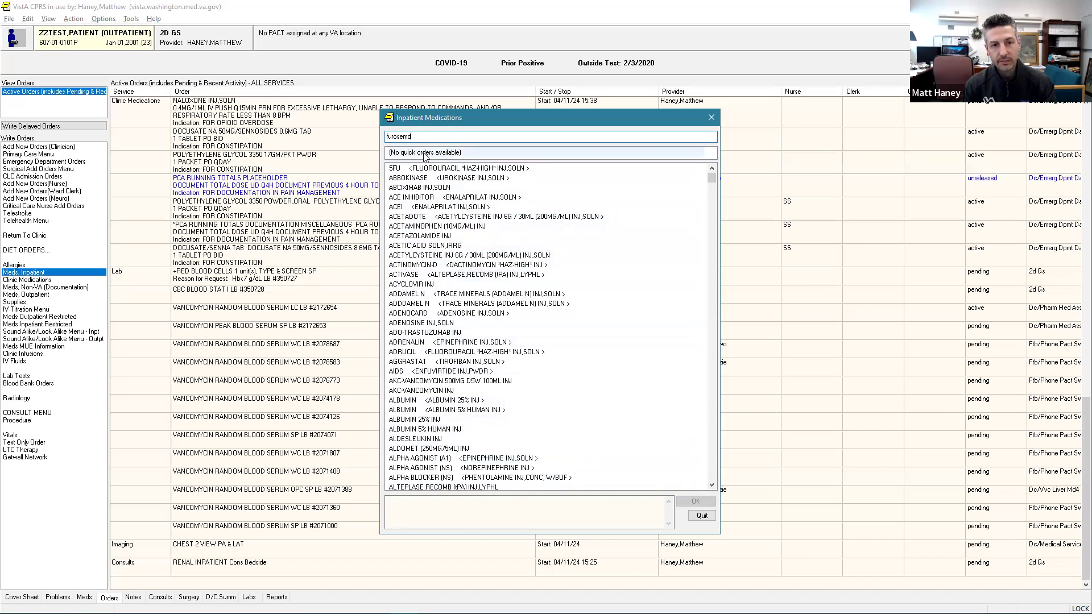
key("BackSpace")
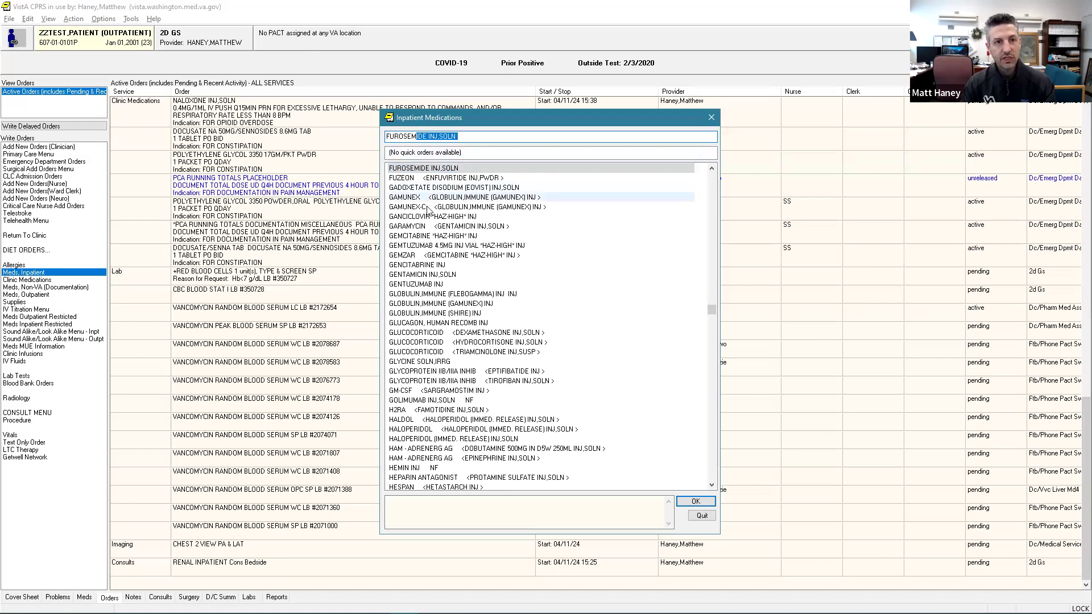
left_click(702, 516)
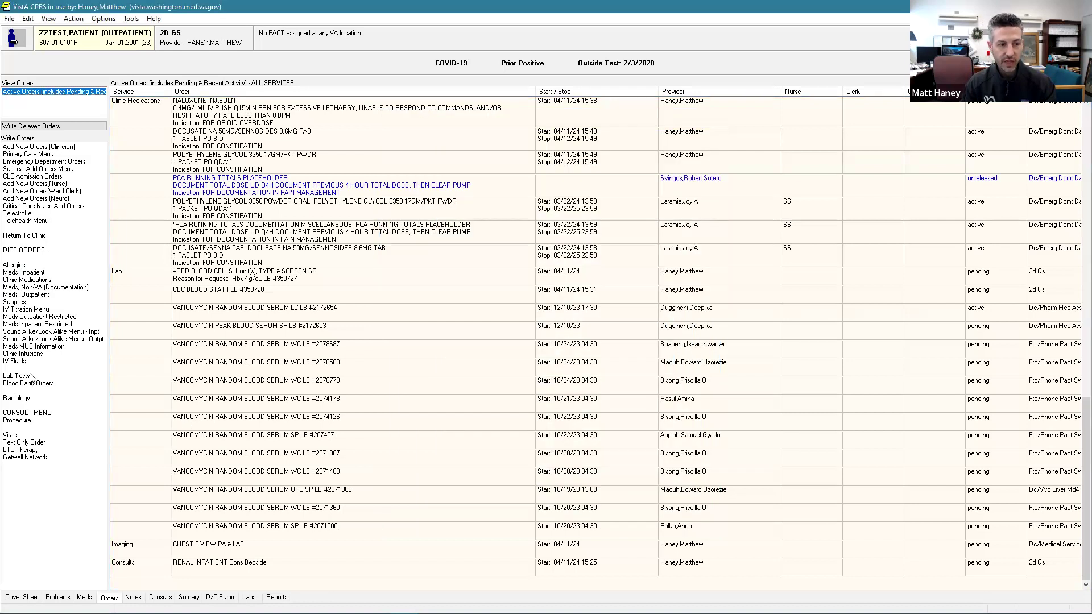
left_click(26, 379)
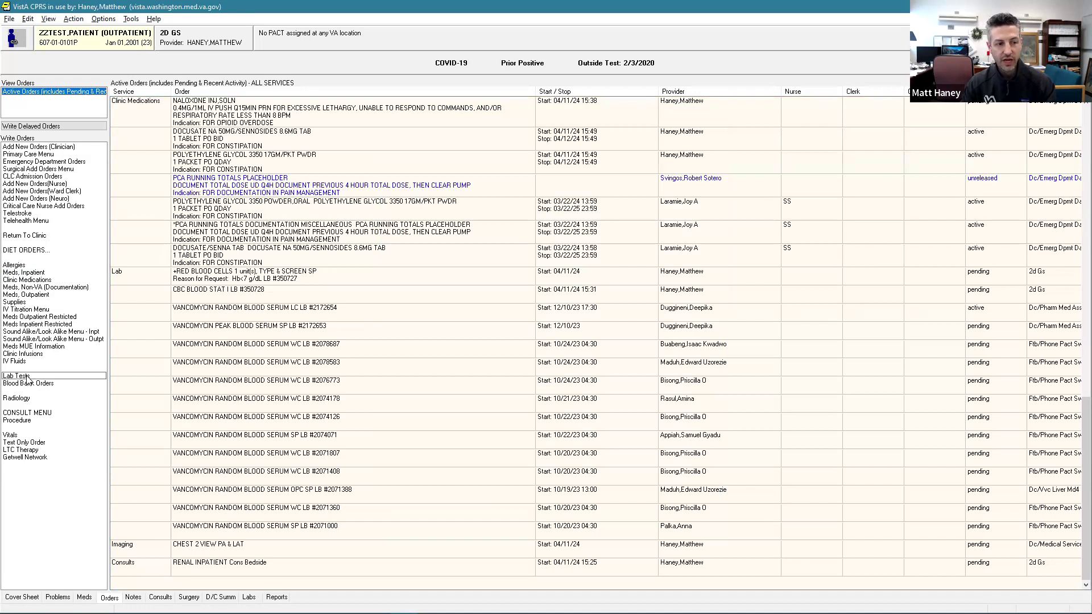
left_click(23, 400)
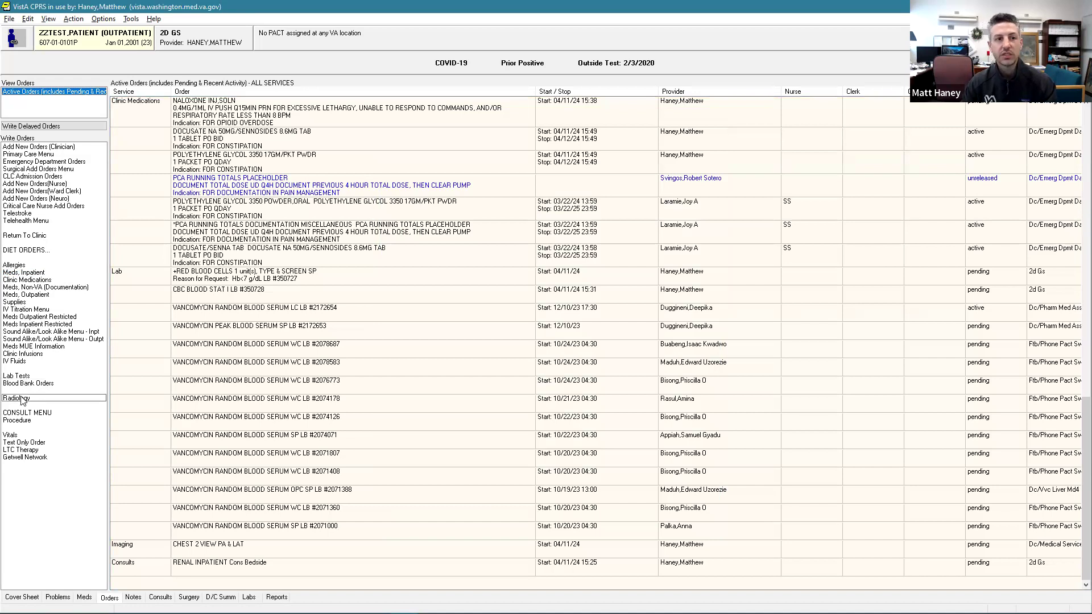